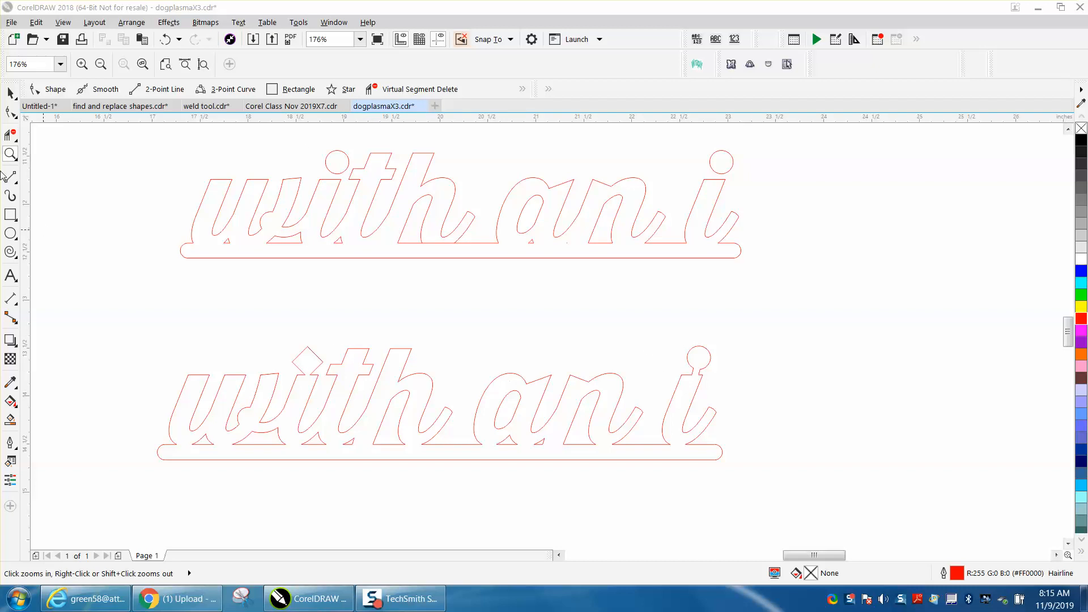
Break the upper "with an i" outline curve apart into separate objects.
drag(628, 137, 869, 281)
click(10, 93)
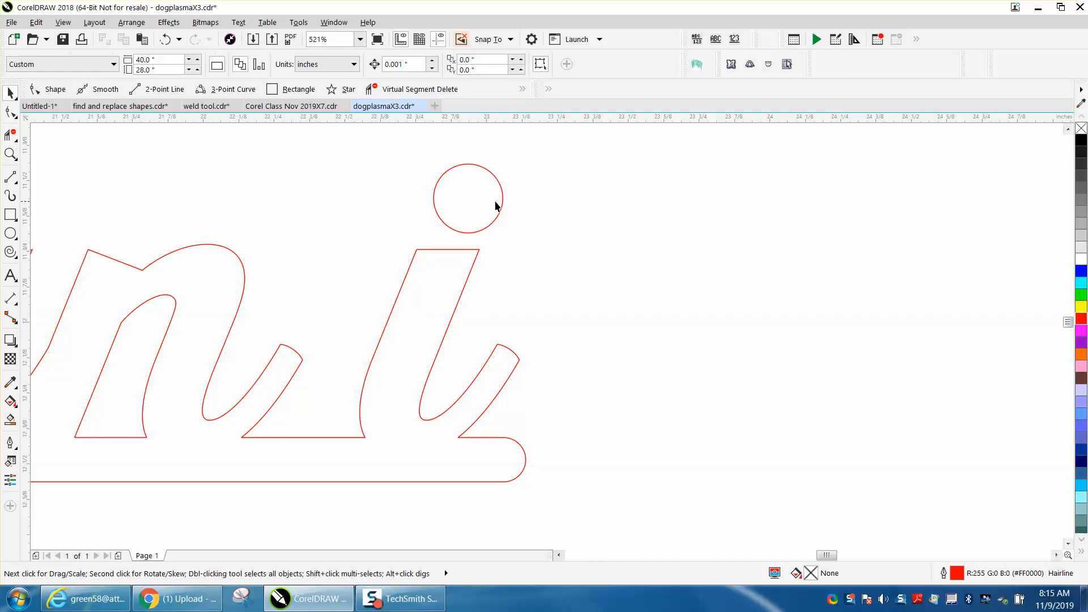
click(504, 201)
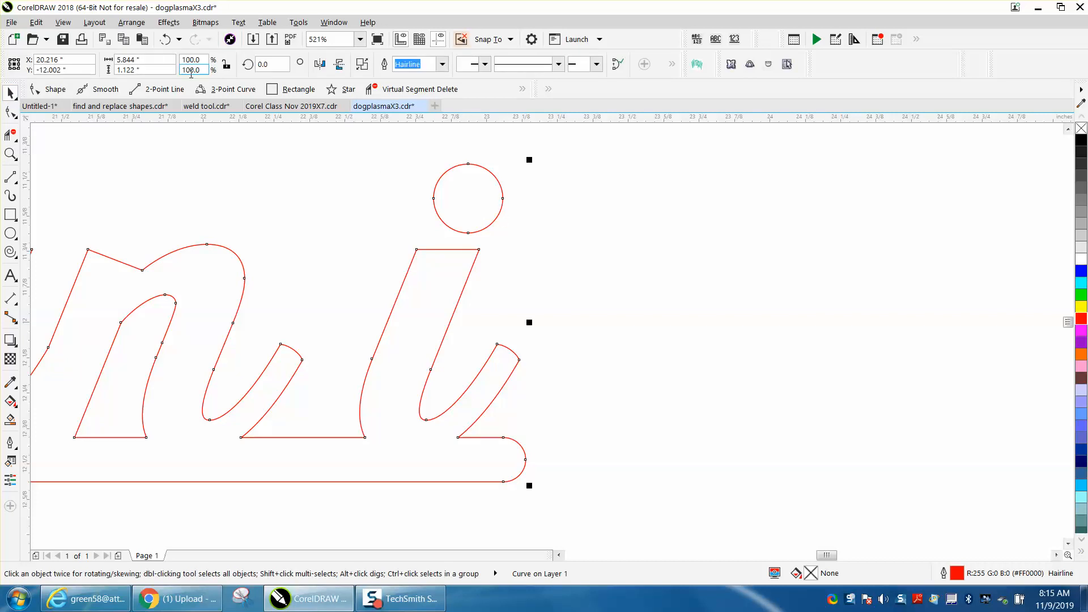
click(134, 24)
click(188, 253)
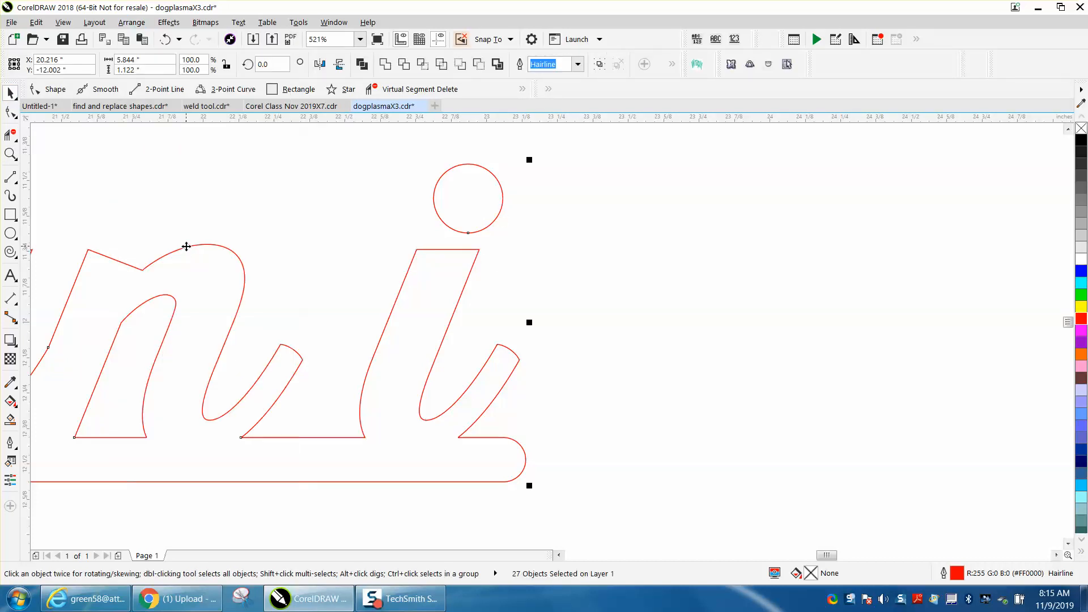
drag(187, 247, 188, 245)
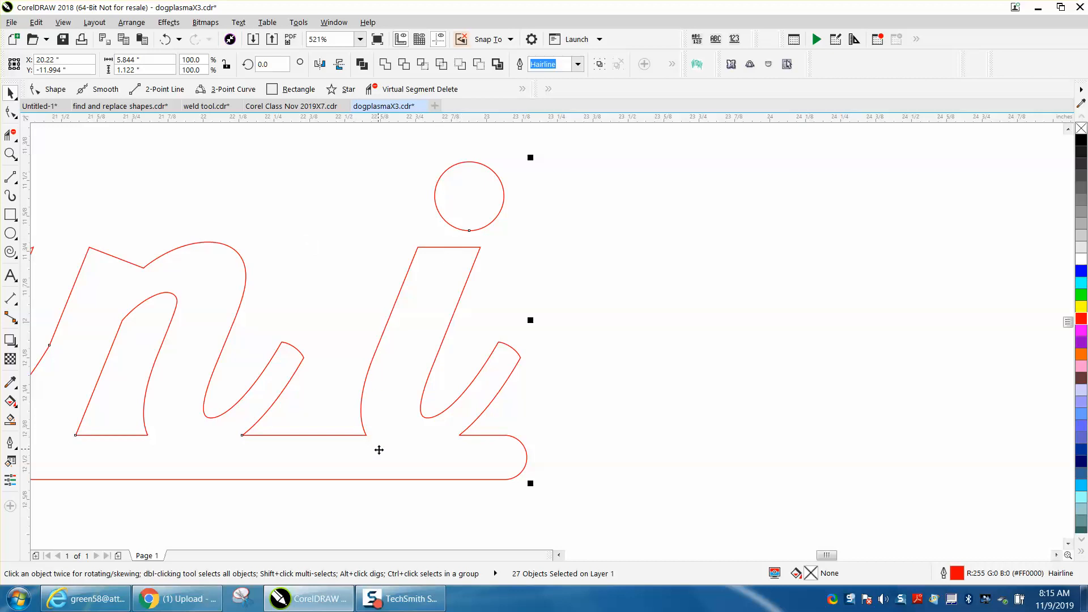
click(571, 225)
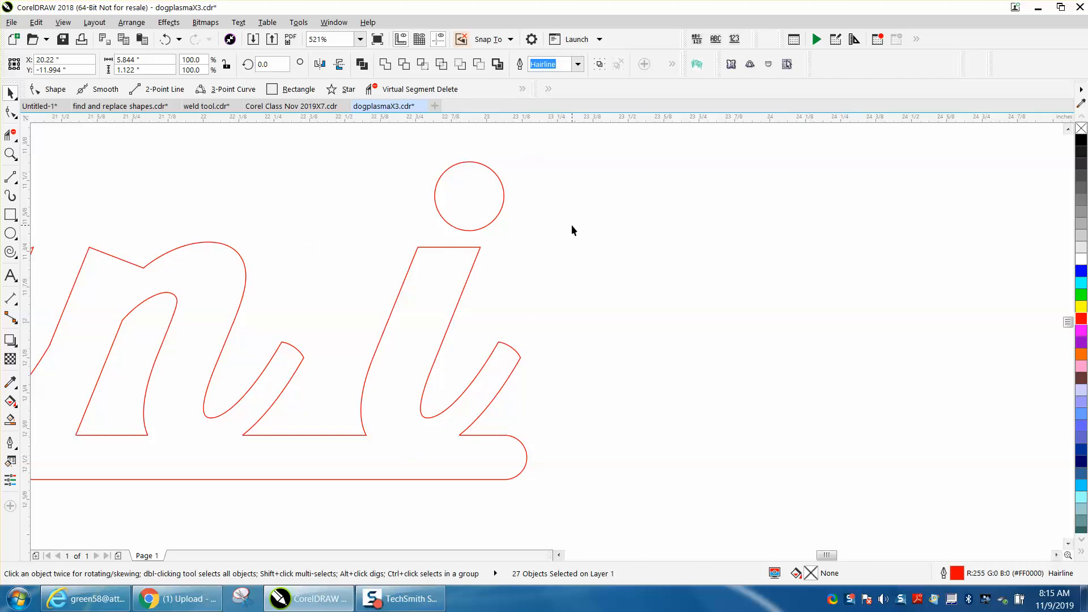
Try joining the last i's round dot to its stem by overlapping them and deleting the overlapping segments, and undo the deletion.
click(499, 212)
drag(481, 205, 452, 263)
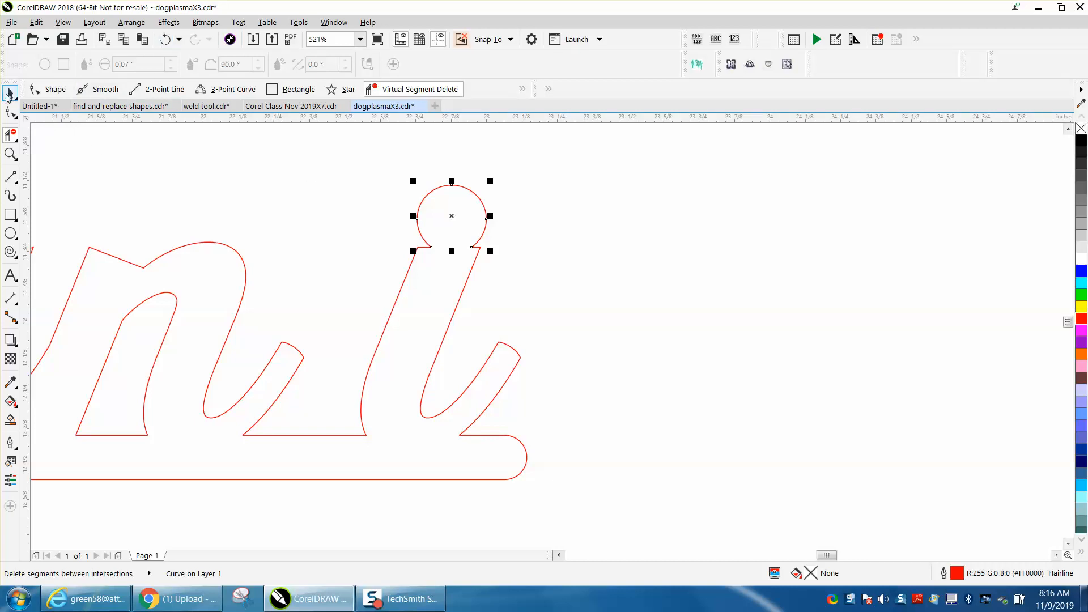
click(256, 182)
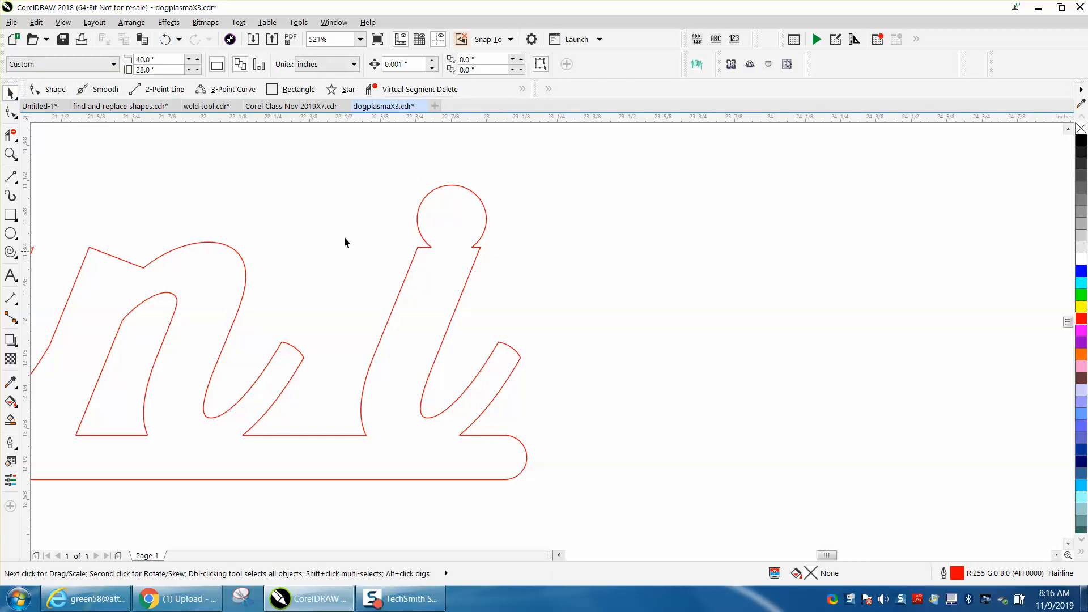
click(165, 39)
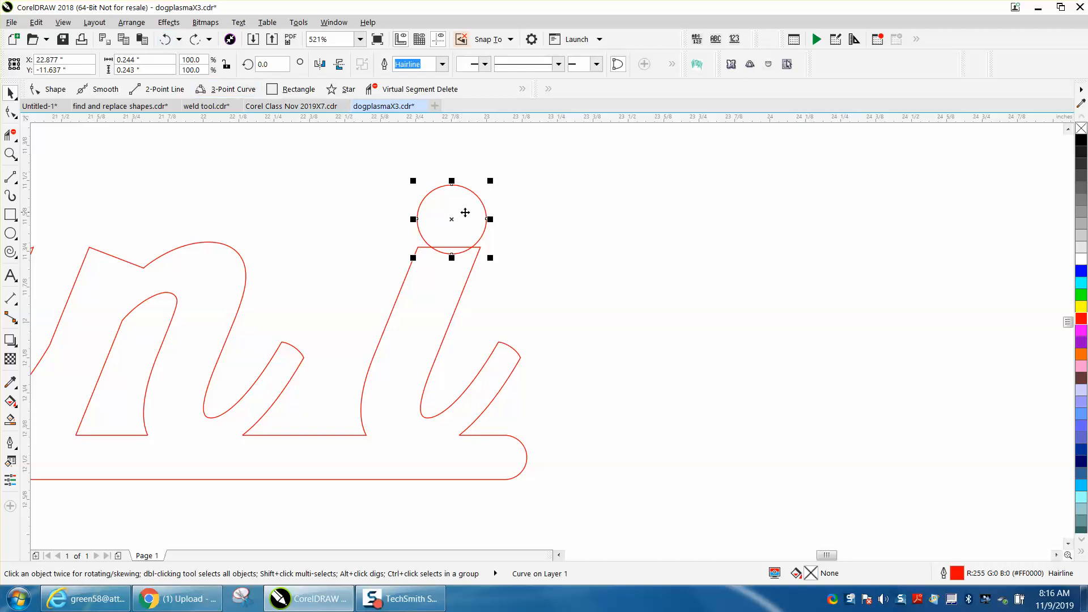
Place the round dot just above the last i's stem and bridge the gap with two parallel slanted lines.
drag(455, 220, 468, 210)
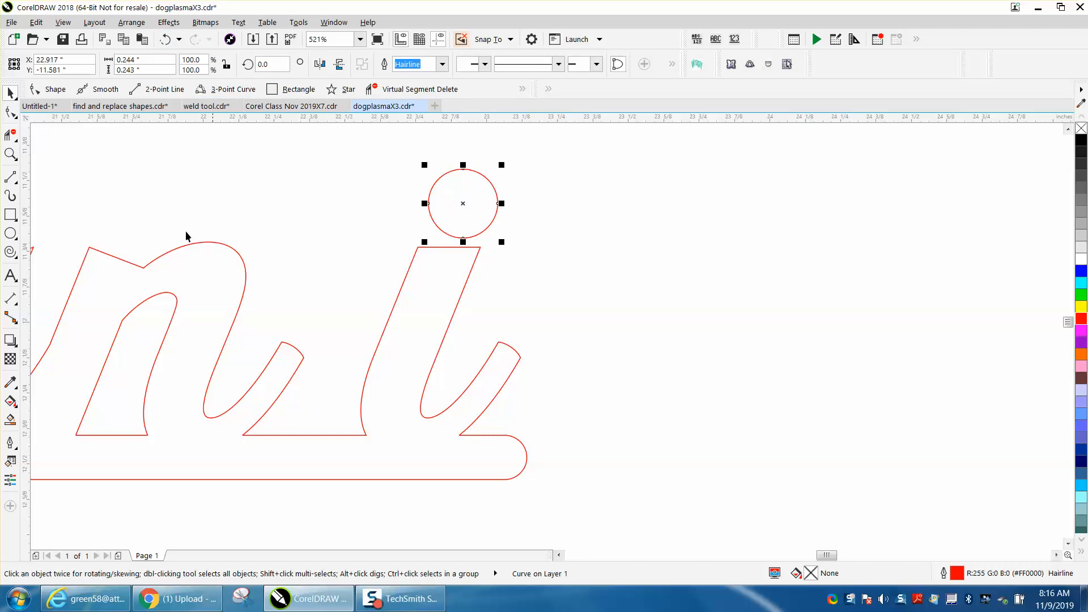
click(13, 181)
drag(471, 226, 447, 278)
key(space)
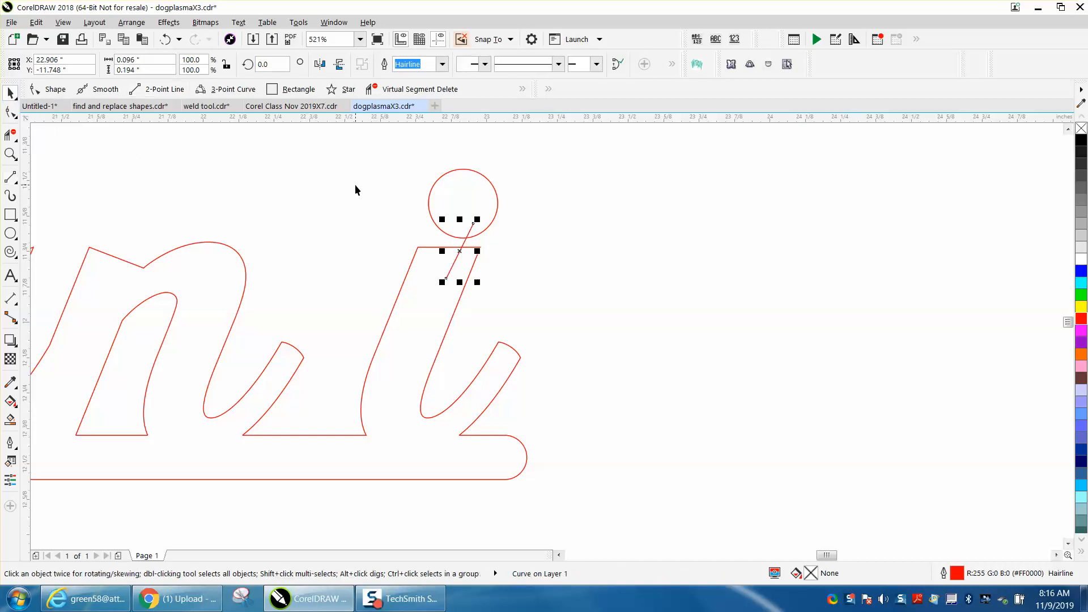
drag(460, 249, 438, 249)
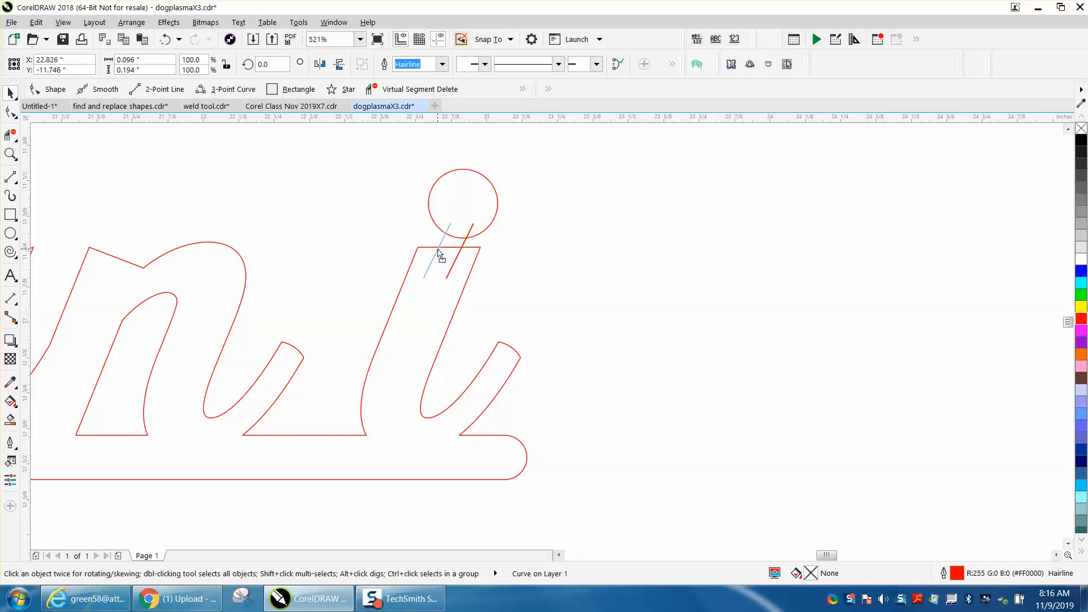
Trim the bridge between the last i's dot and stem with Virtual Segment Delete, removing crossing segments and protruding line ends.
click(11, 135)
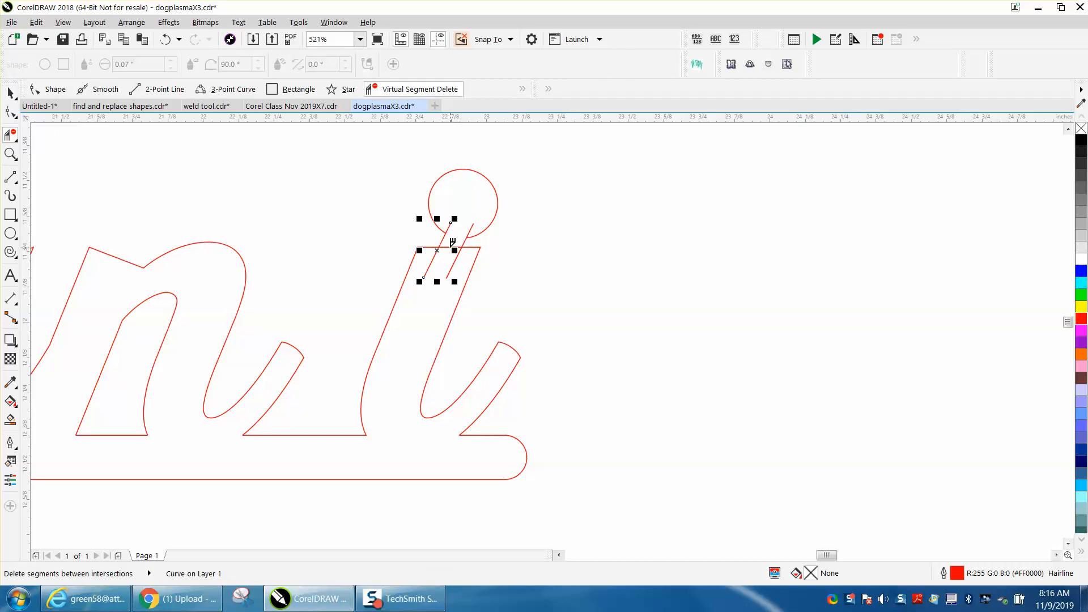
drag(426, 262, 461, 267)
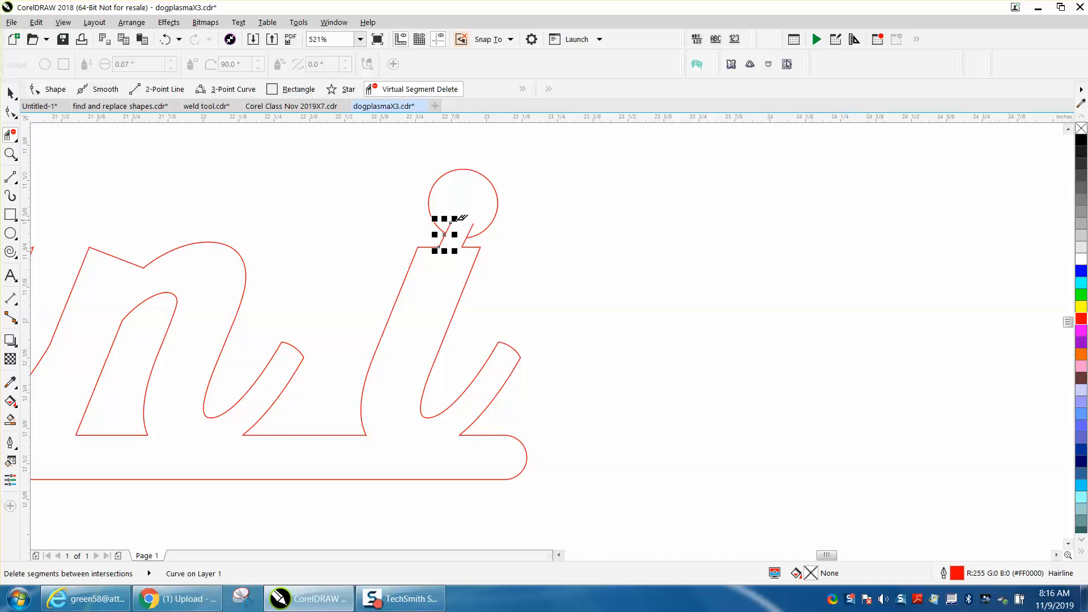
click(451, 219)
click(472, 229)
click(10, 92)
click(321, 240)
Draw a square about 0.232 inches wide beside the round dot of the i in the upper "with".
scroll(391, 281, down, 3)
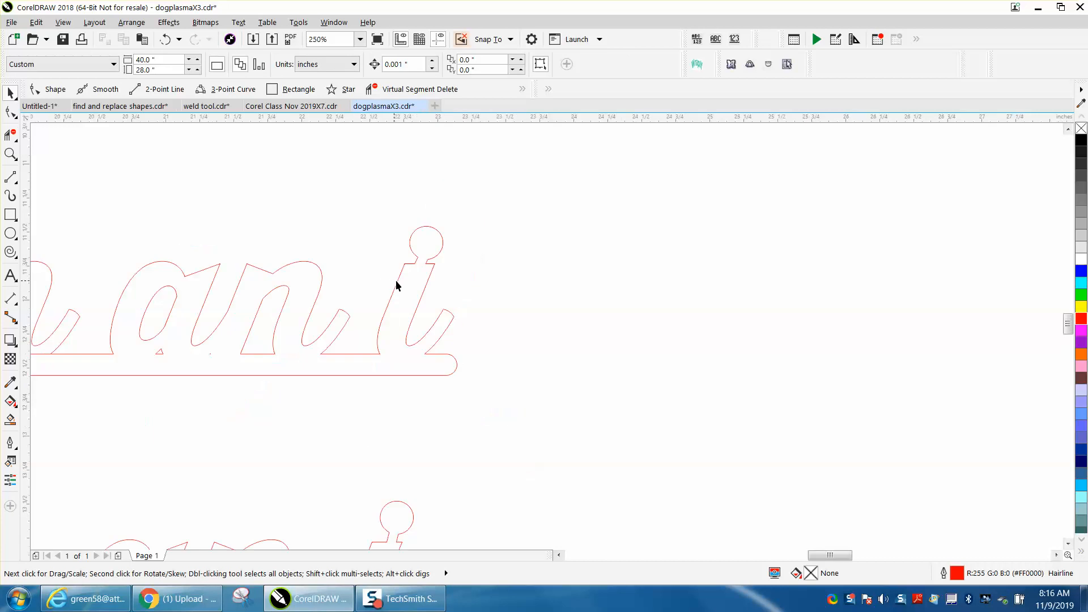
scroll(471, 313, down, 2)
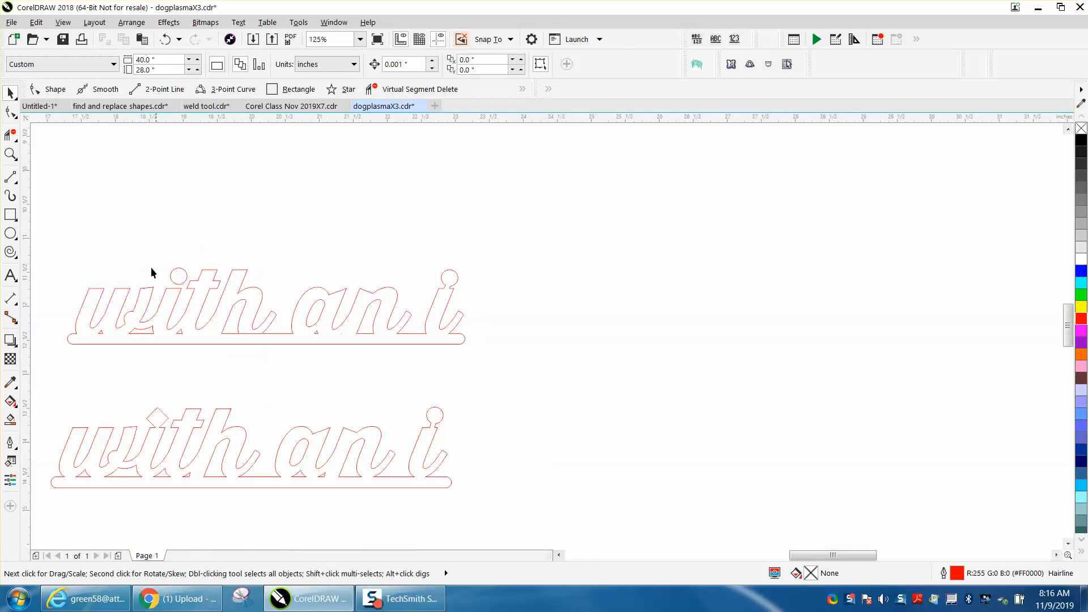
click(10, 153)
drag(136, 242, 335, 341)
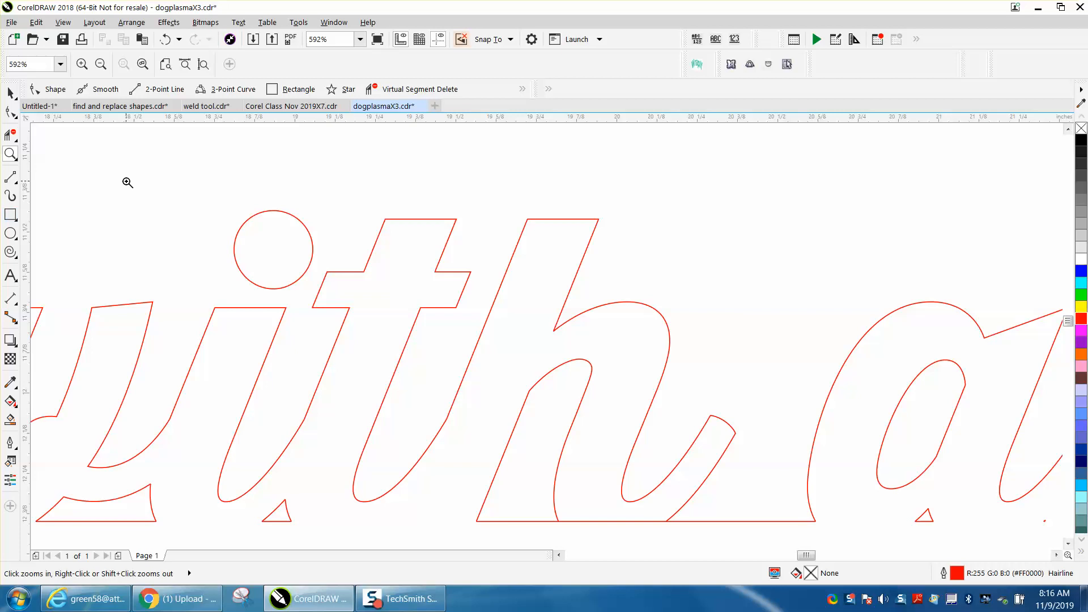
click(10, 215)
drag(146, 199, 221, 275)
Delete the round dot above the i in the upper "with".
click(10, 92)
click(262, 213)
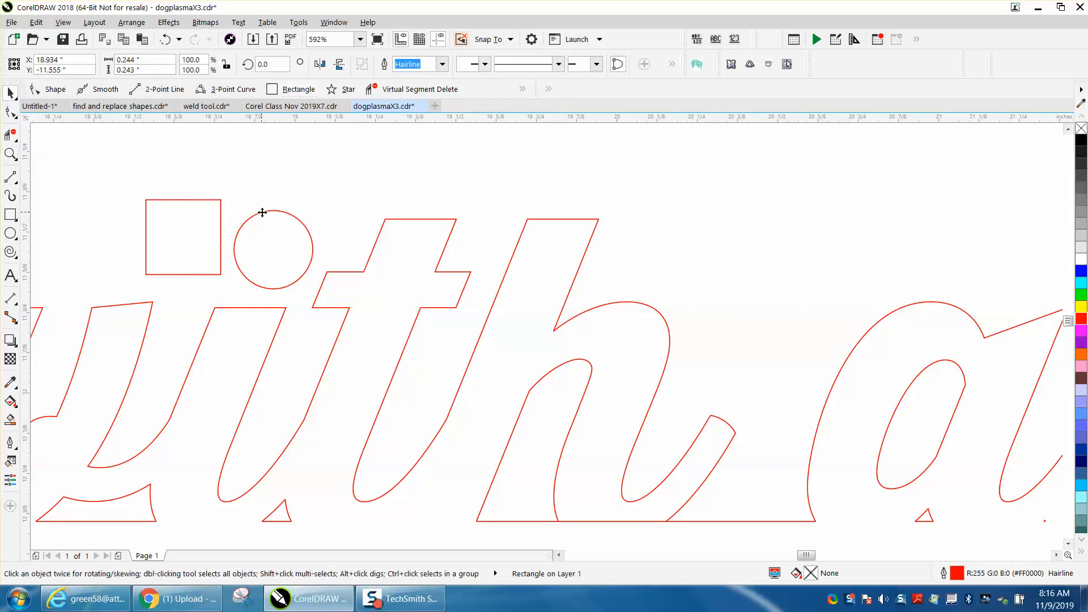
click(287, 212)
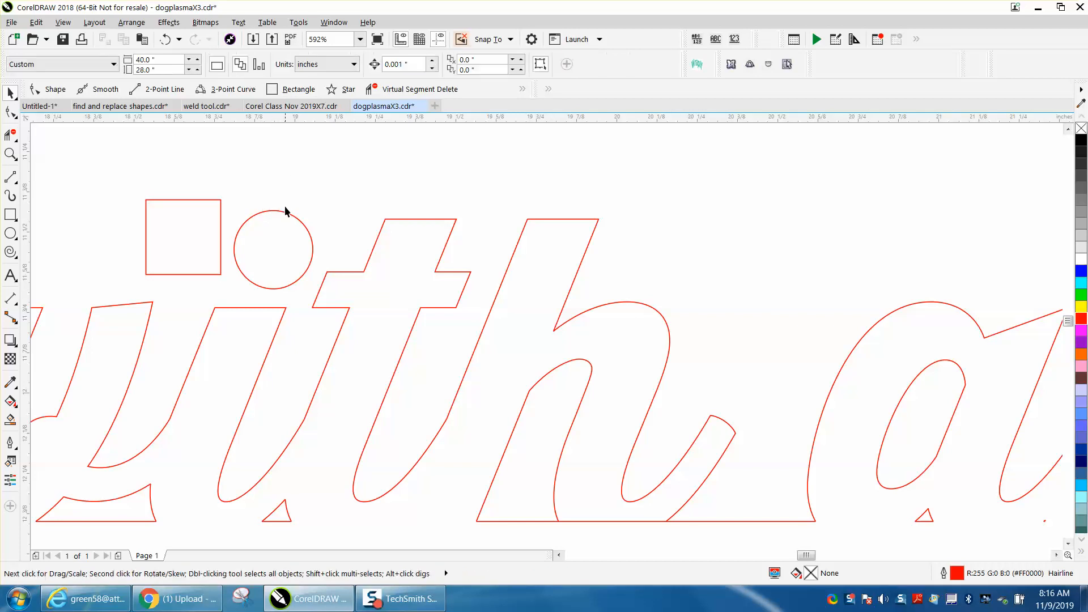
key(Delete)
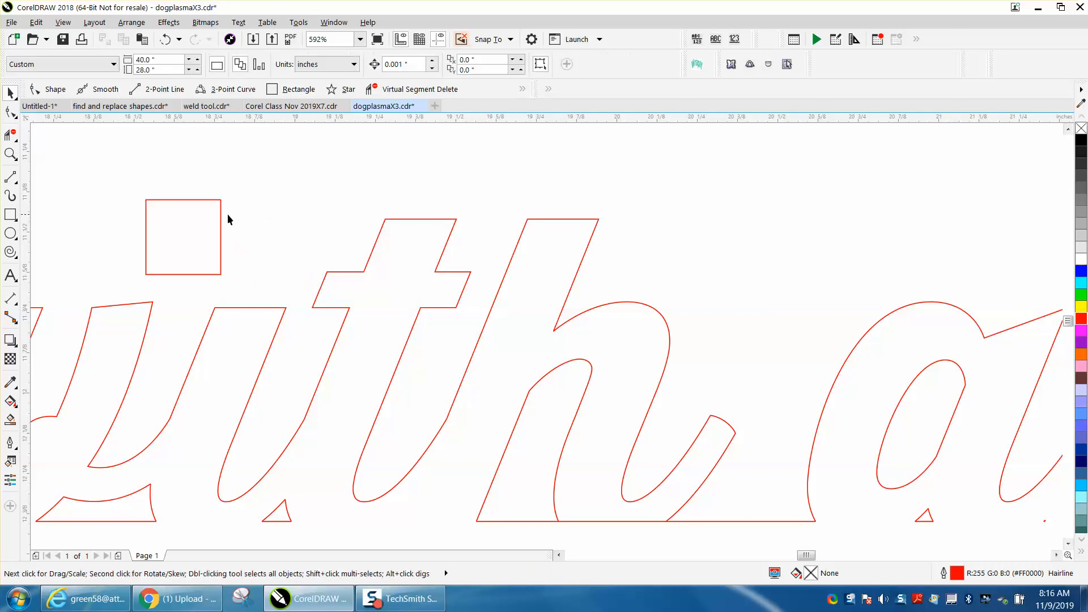
Place the square above the i stem in "with", narrowed to about 0.211 inches, and rotate it 45 degrees.
drag(221, 218, 287, 230)
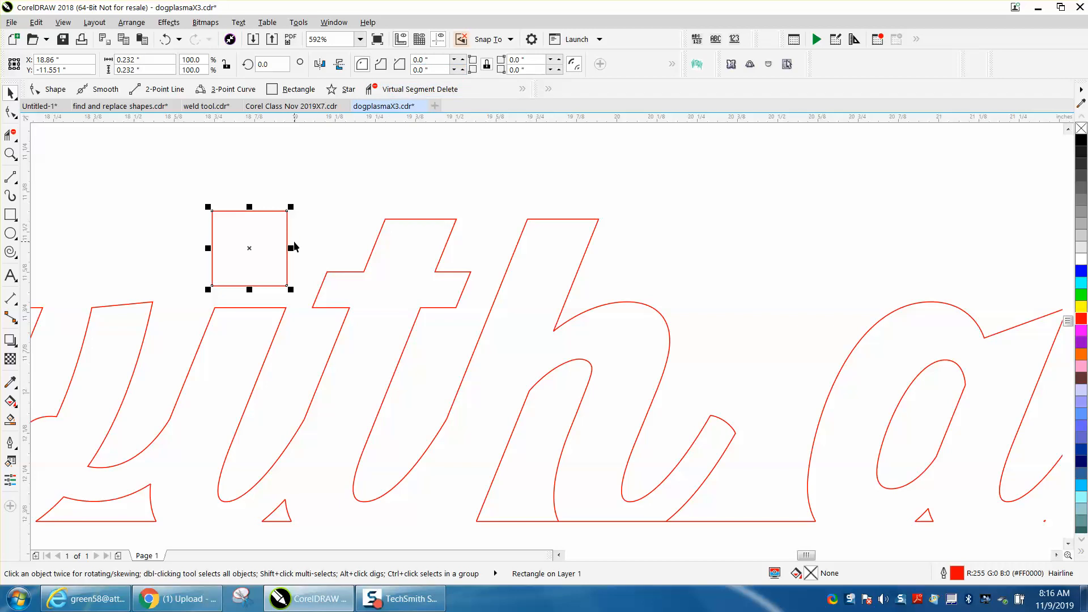
drag(292, 249, 280, 249)
click(271, 65)
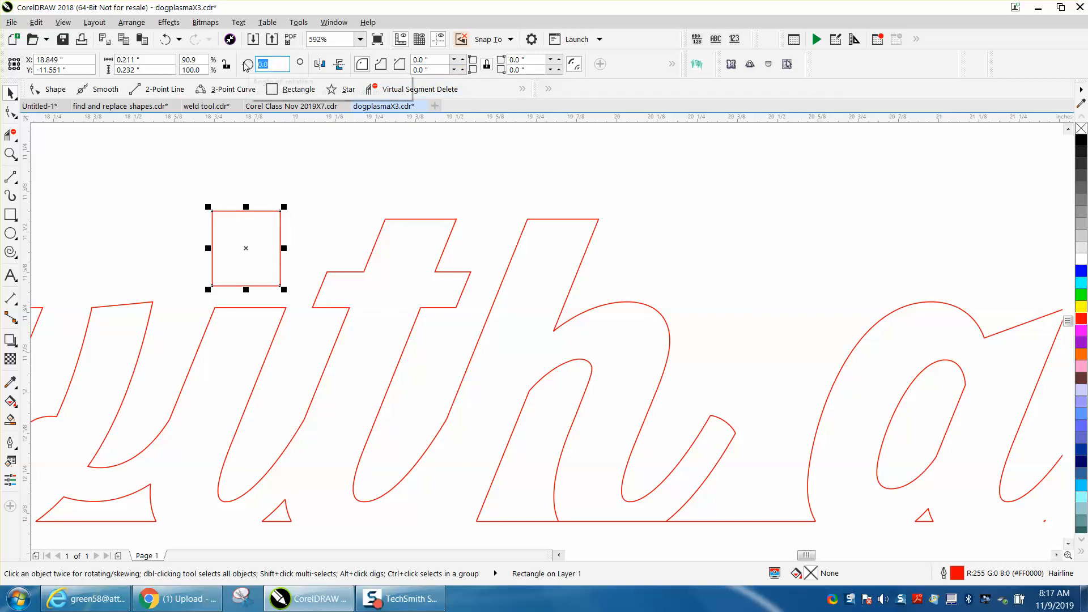
text(45)
key(Return)
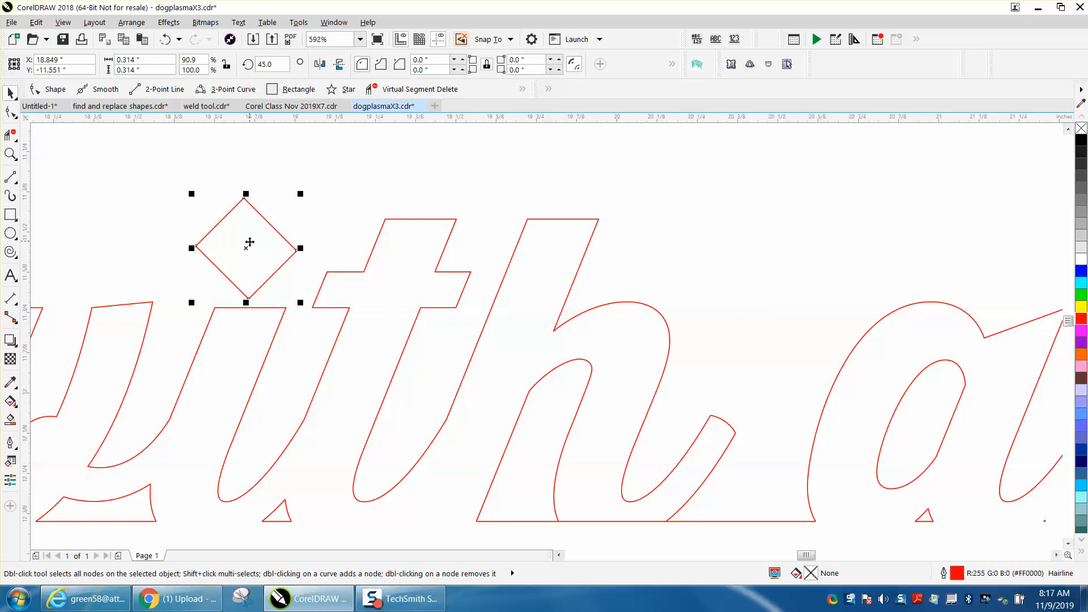
Overlap the diamond's lower corner with the i stem and delete the overlapping segments with Virtual Segment Delete.
drag(247, 248, 250, 272)
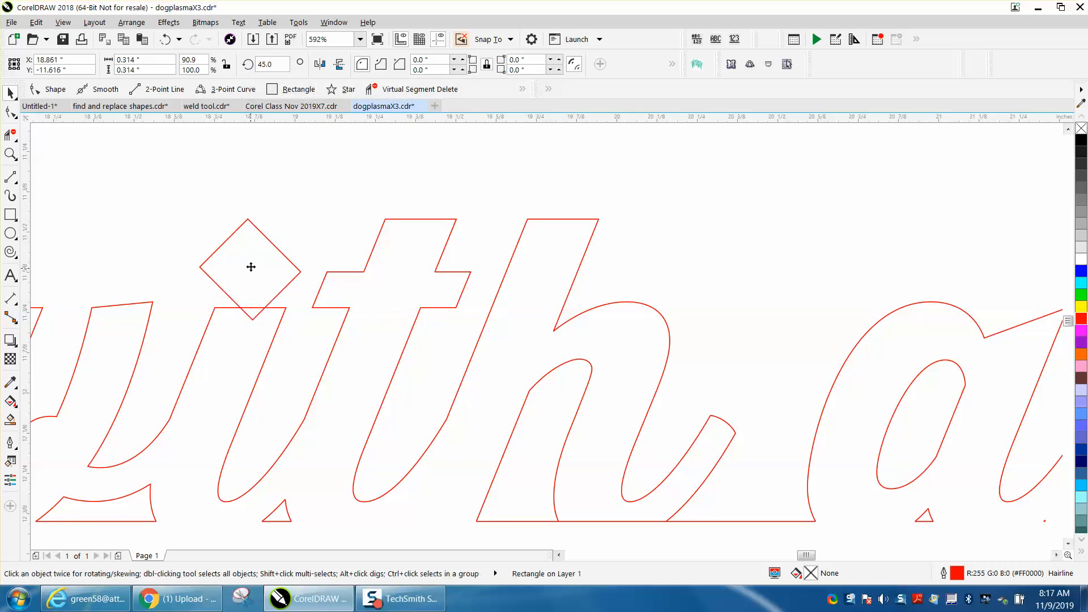
click(10, 134)
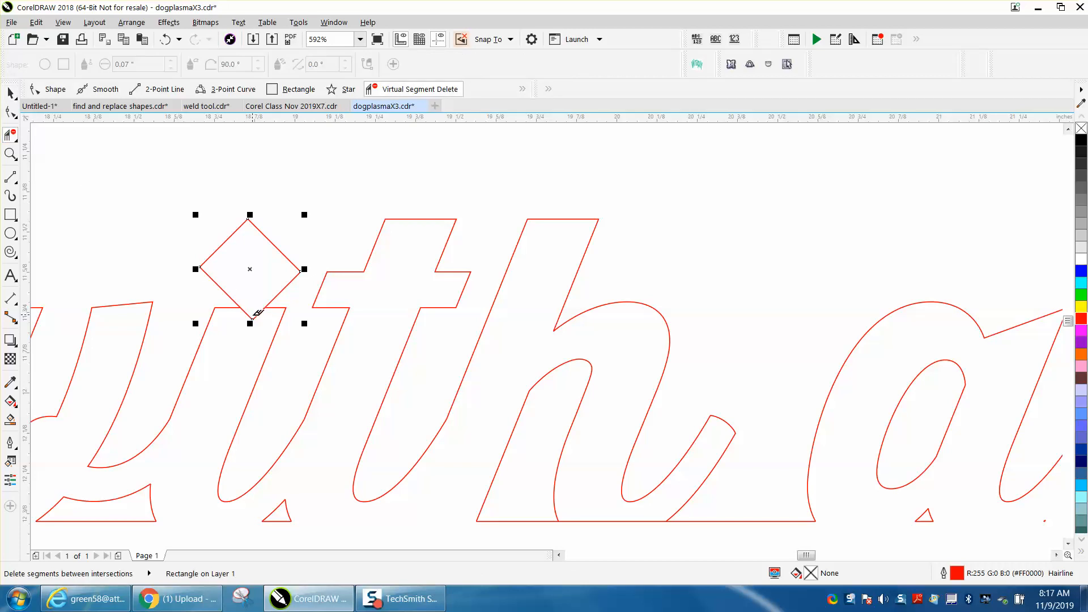
click(251, 316)
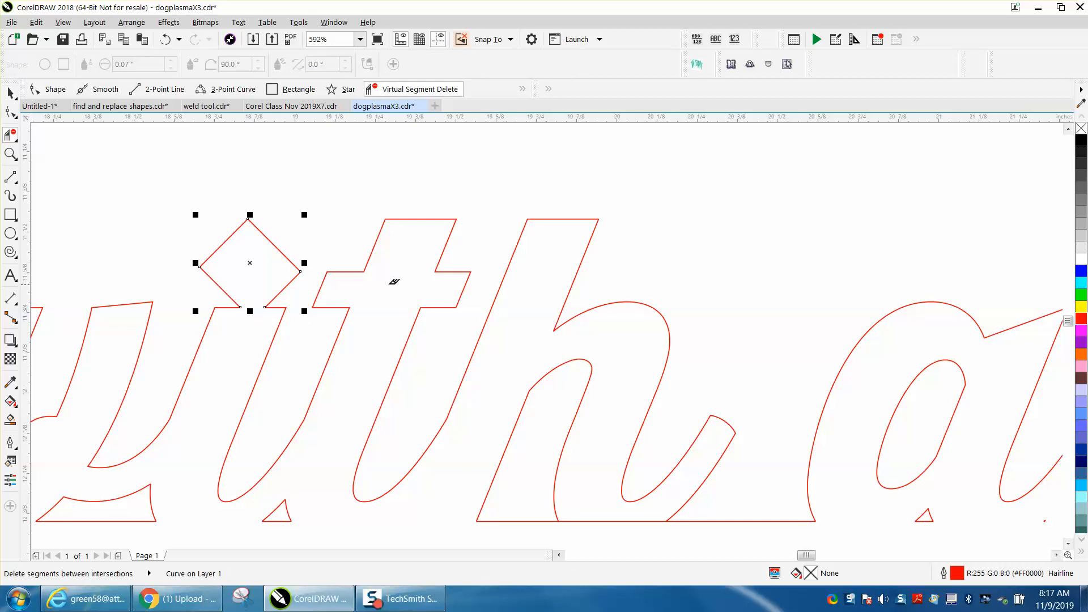
Create one solid black shape without an outline from the entire upper lettering using Smart Fill.
scroll(389, 278, down, 2)
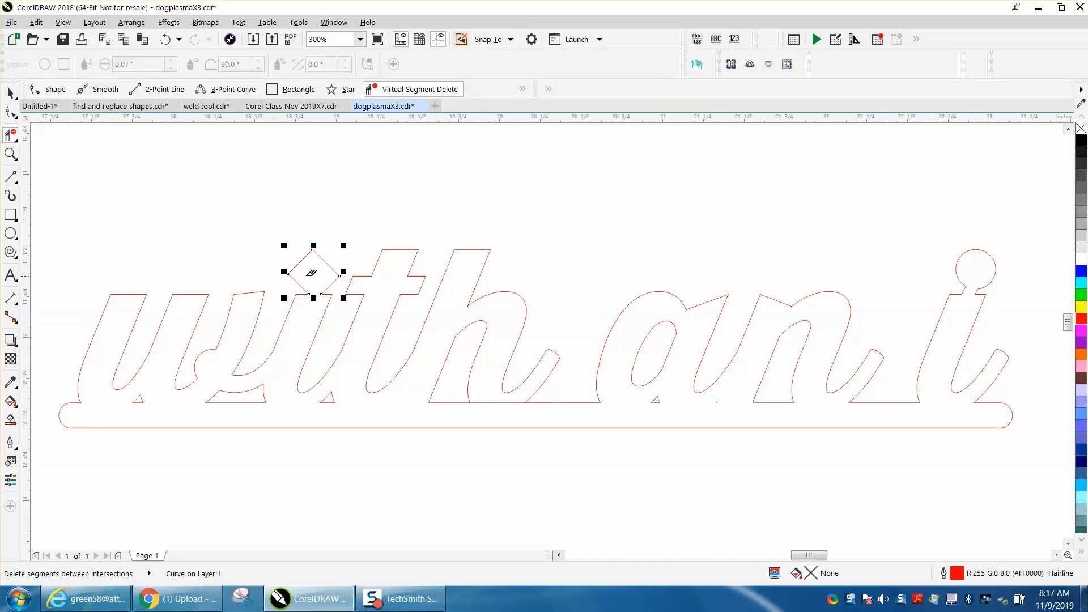
click(10, 92)
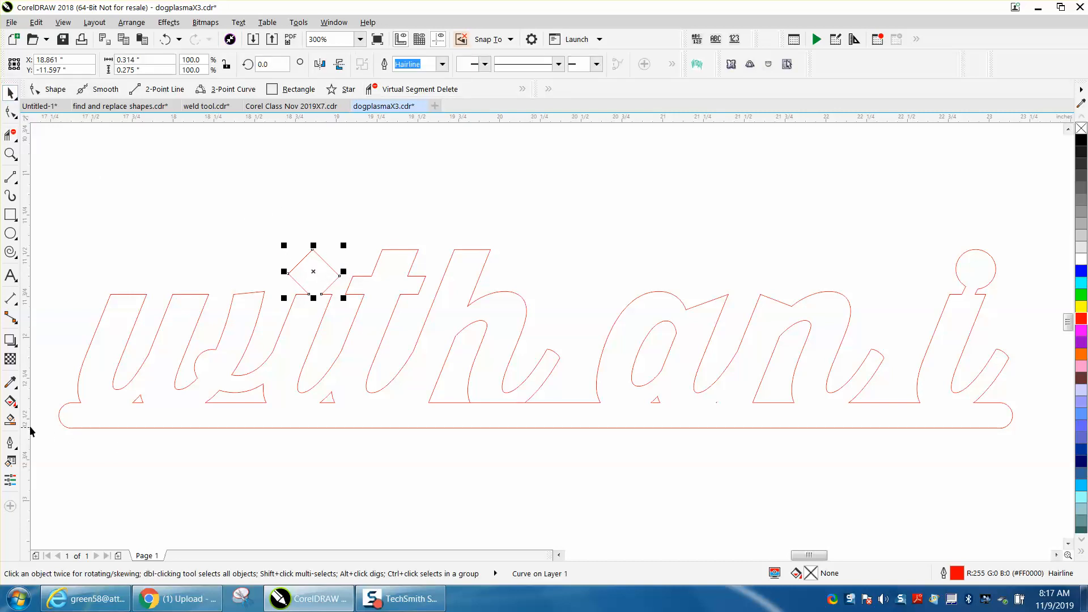
click(10, 419)
click(170, 415)
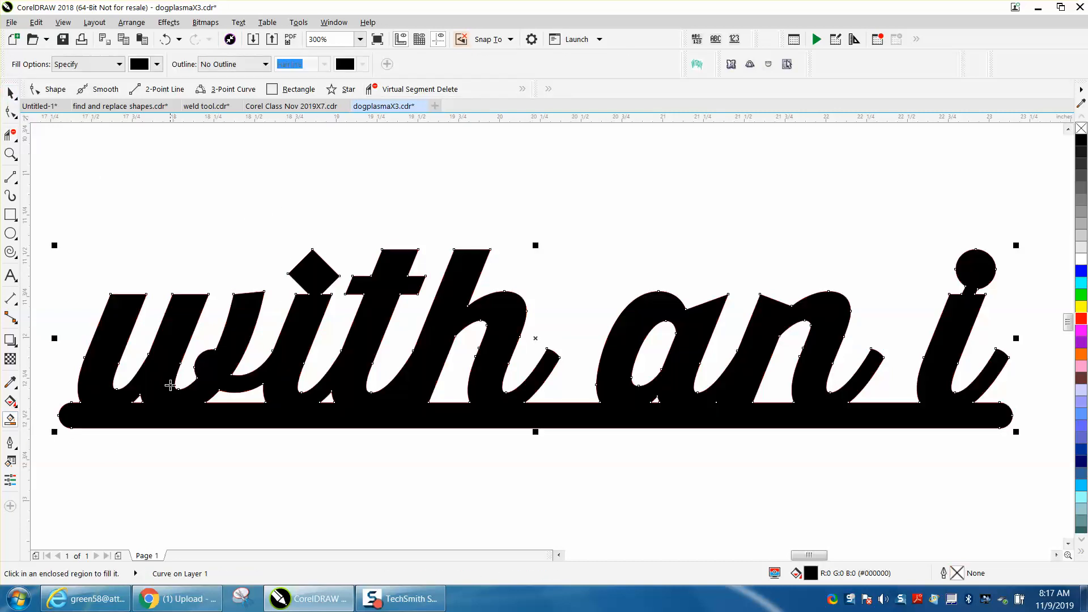
Move the filled lettering up and to the right of the original, and replace its black fill with a red outline.
scroll(119, 318, down, 2)
click(10, 93)
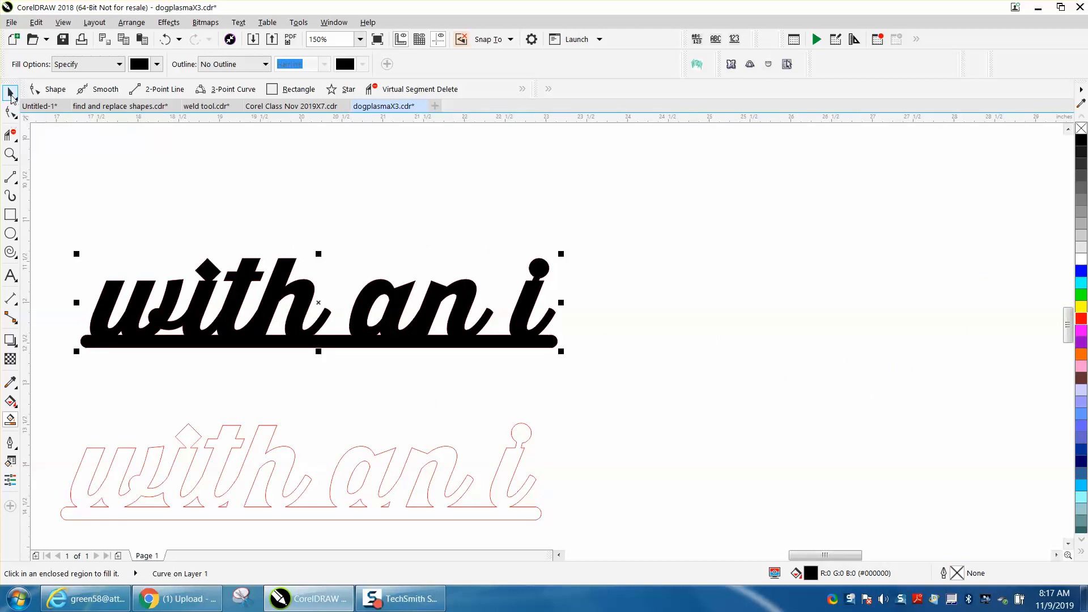
drag(317, 304, 802, 236)
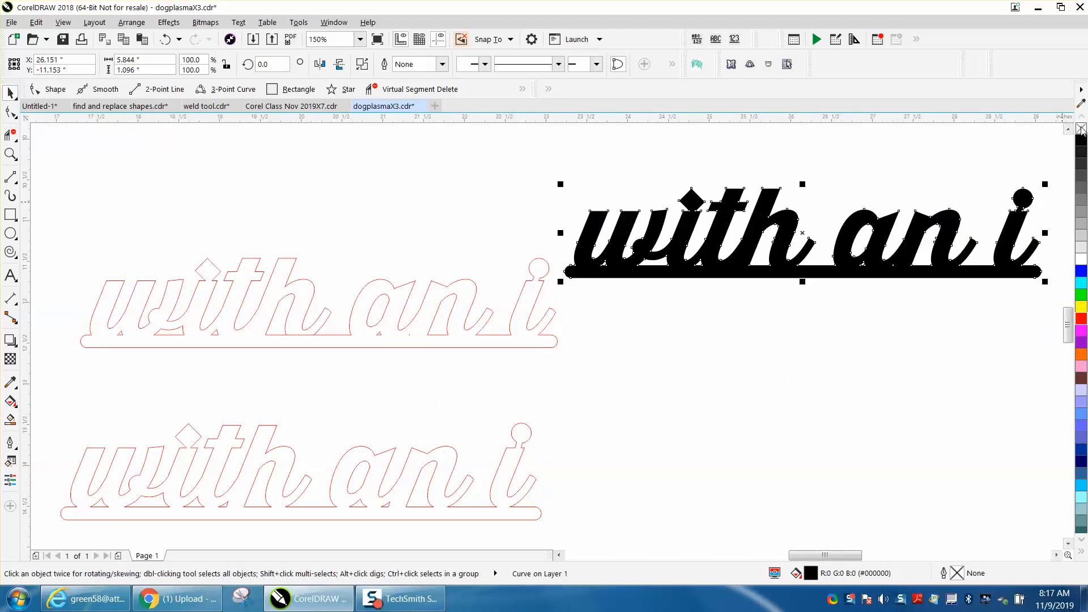
click(1081, 129)
right_click(1081, 319)
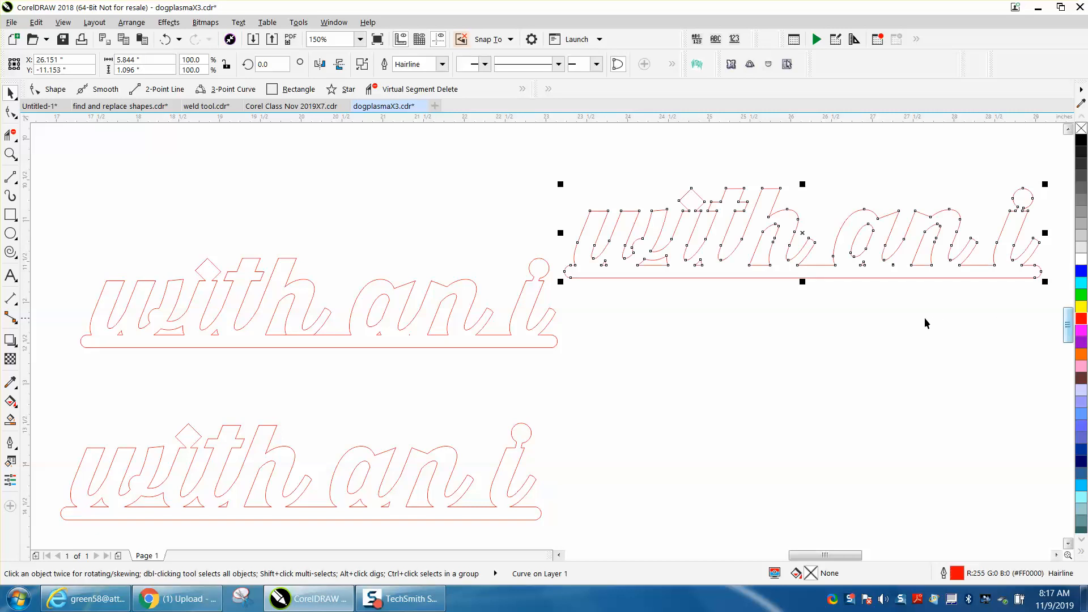
Select the original lettering's round dot, main outline and diamond in turn to examine whether they are separate objects.
click(538, 277)
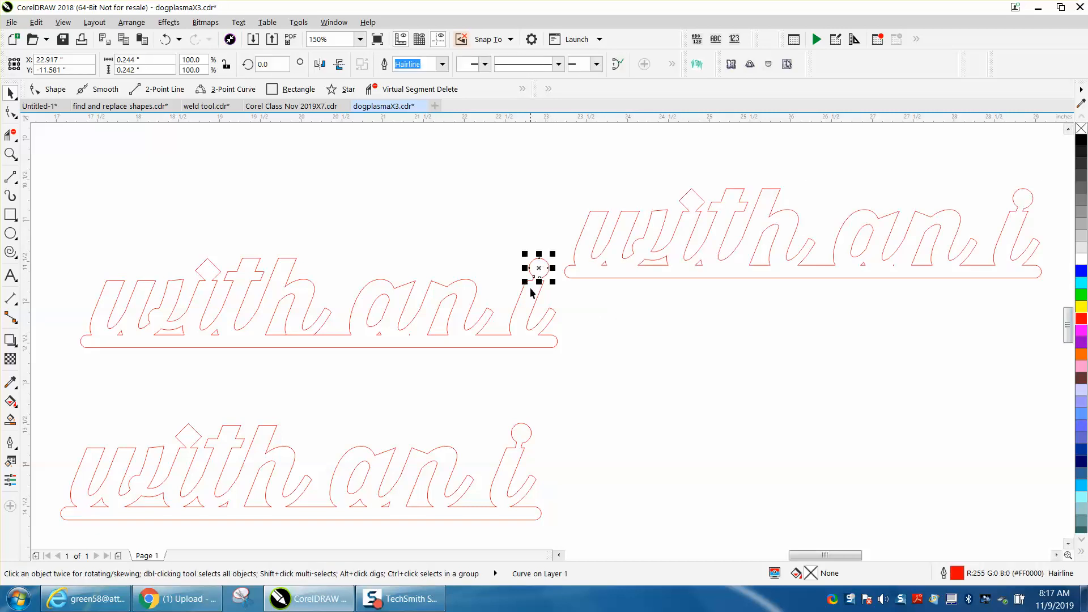
click(535, 303)
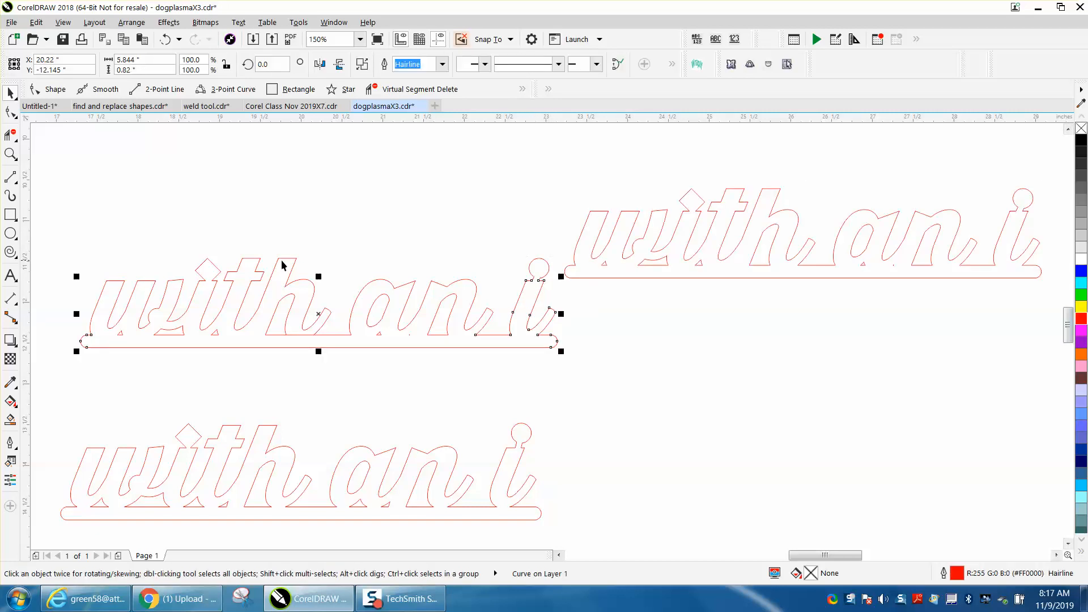
click(217, 271)
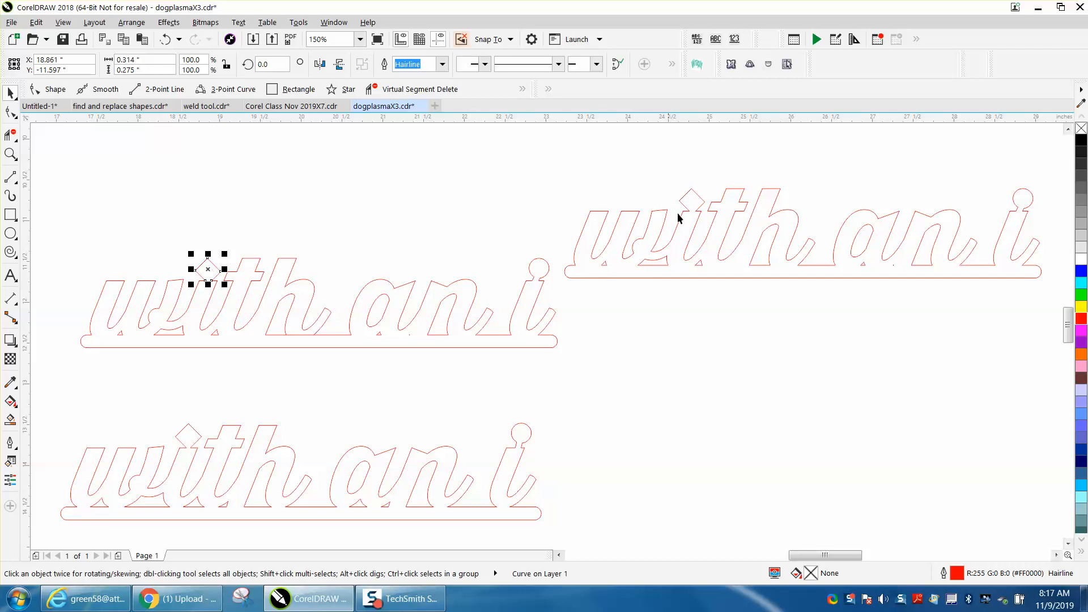
Select the new joined lettering outline and move it slightly up and to the left, centered at about X 25.79, Y -10.827 inches.
click(694, 196)
key(F10)
drag(802, 237, 773, 210)
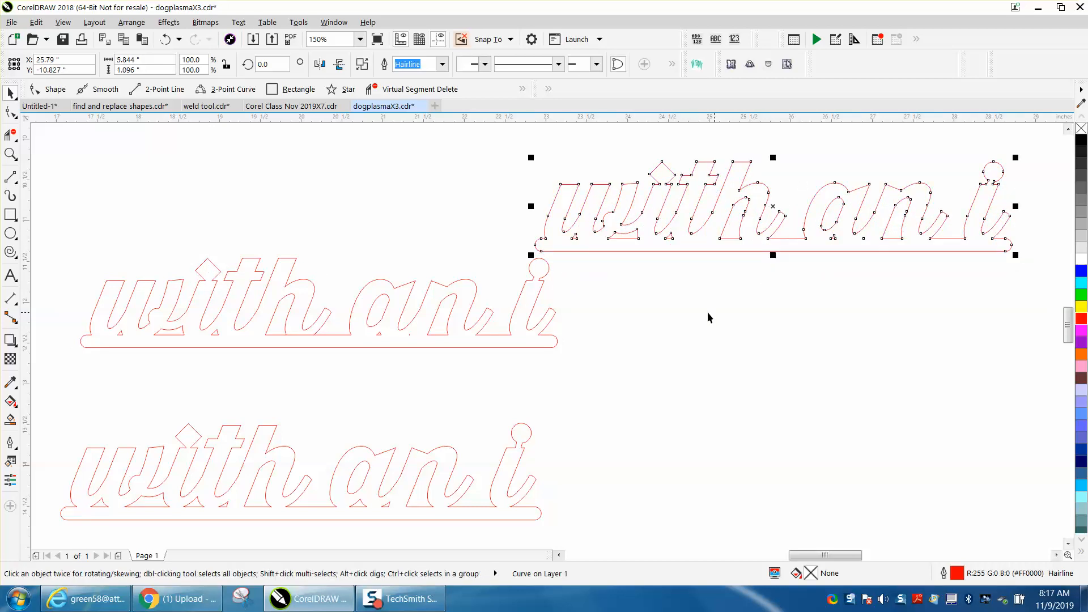
click(777, 316)
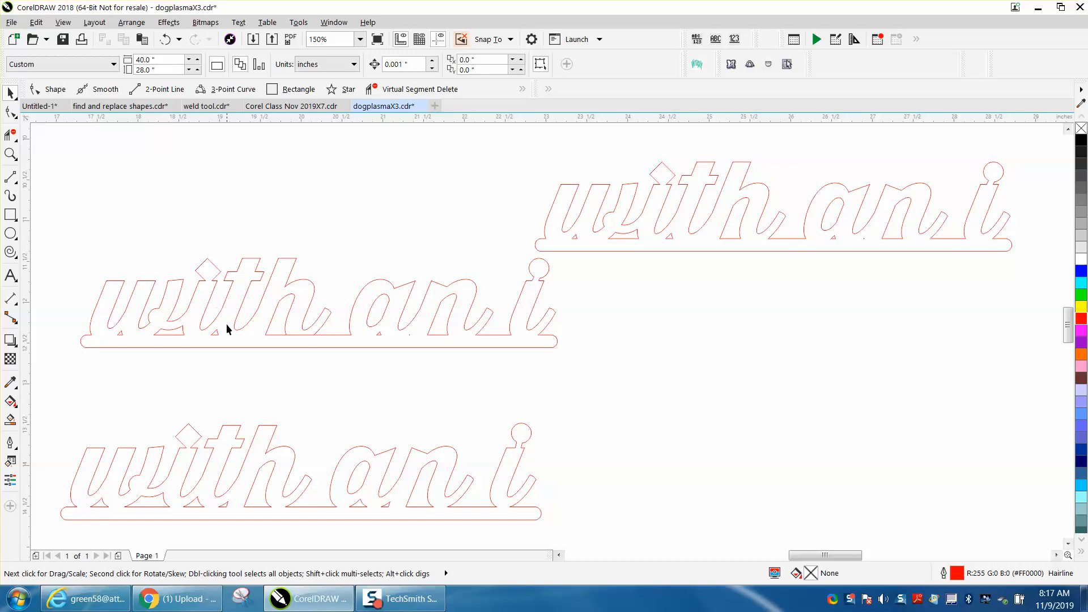
click(10, 177)
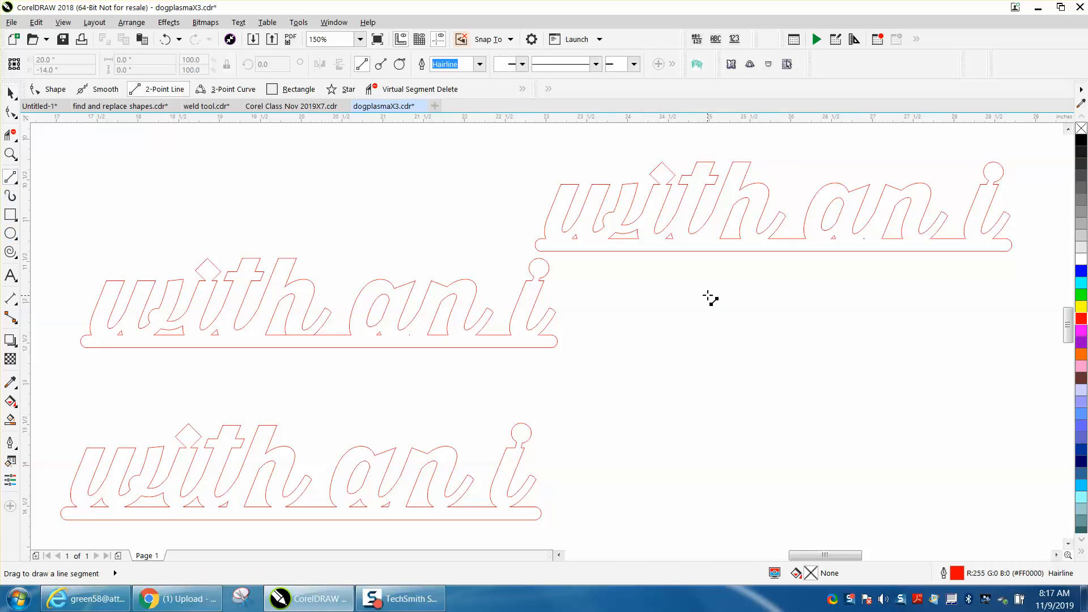
drag(712, 280, 734, 543)
key(ctrl+z)
Draw a narrow upright rectangle about 2.98 inches tall below the new joined lettering and set its width to 0.25 inches.
click(10, 214)
mouse_move(741, 290)
mouse_down()
mouse_move(741, 487)
mouse_move(768, 526)
mouse_move(760, 534)
mouse_up()
click(128, 60)
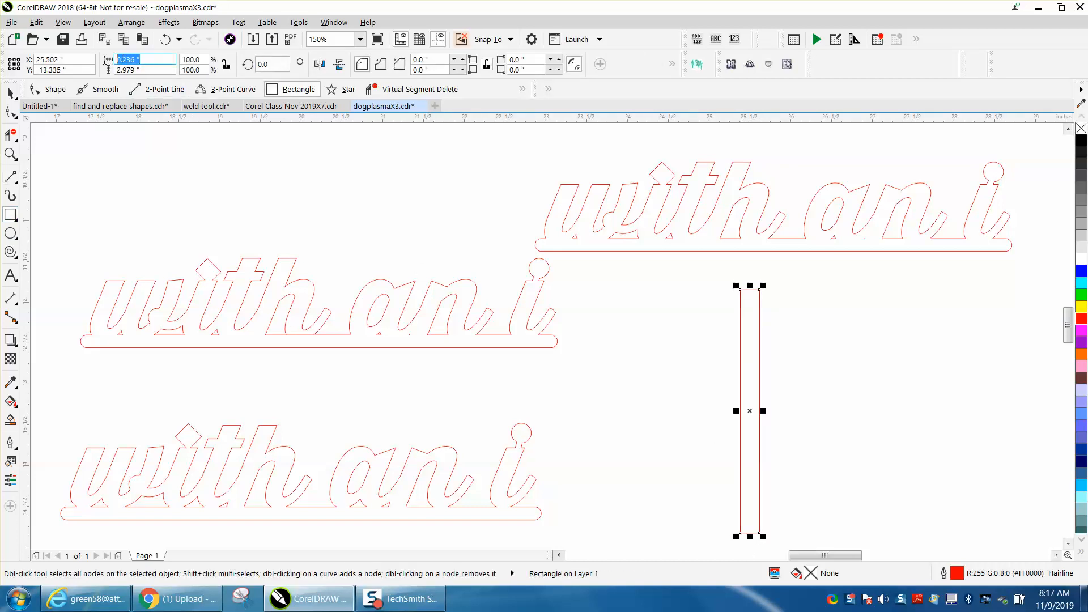
text(.25)
key(Return)
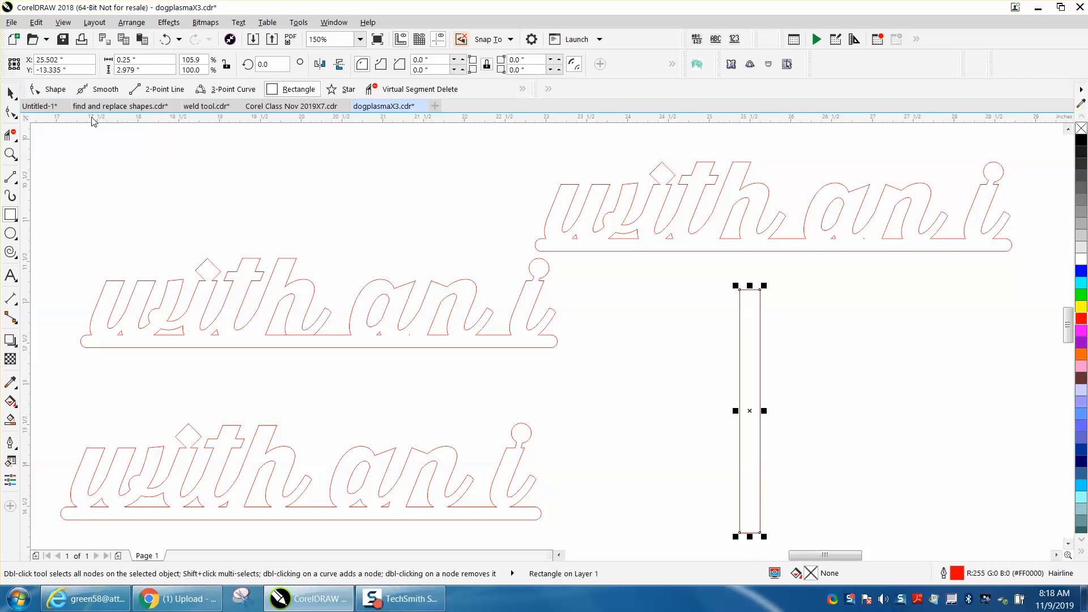
Unlink the rectangle's corner settings and round only its two bottom corners with a 0.15 inch radius.
click(10, 90)
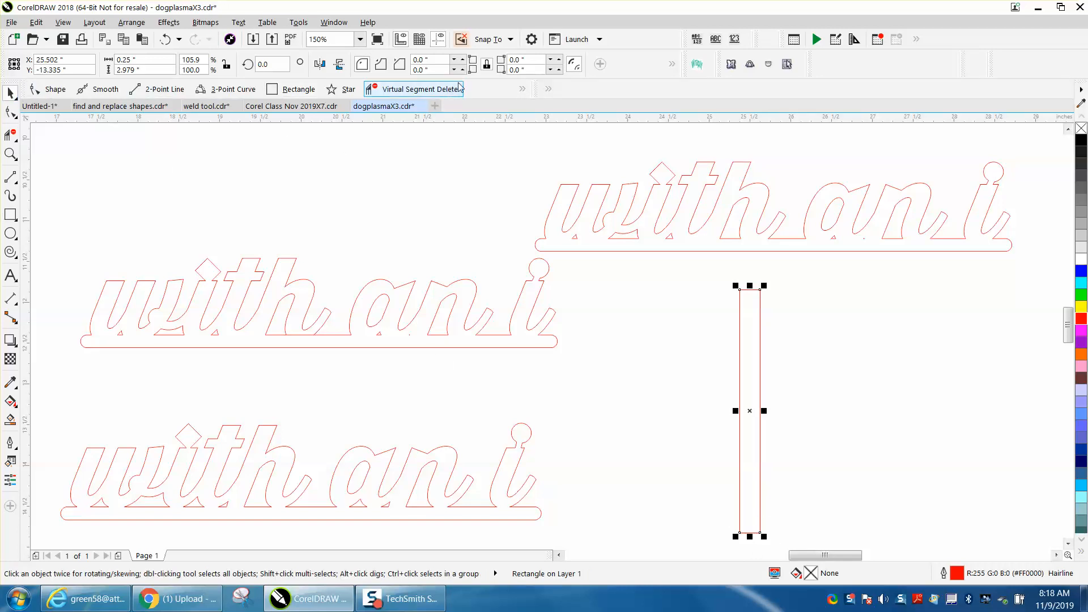
click(488, 67)
click(558, 69)
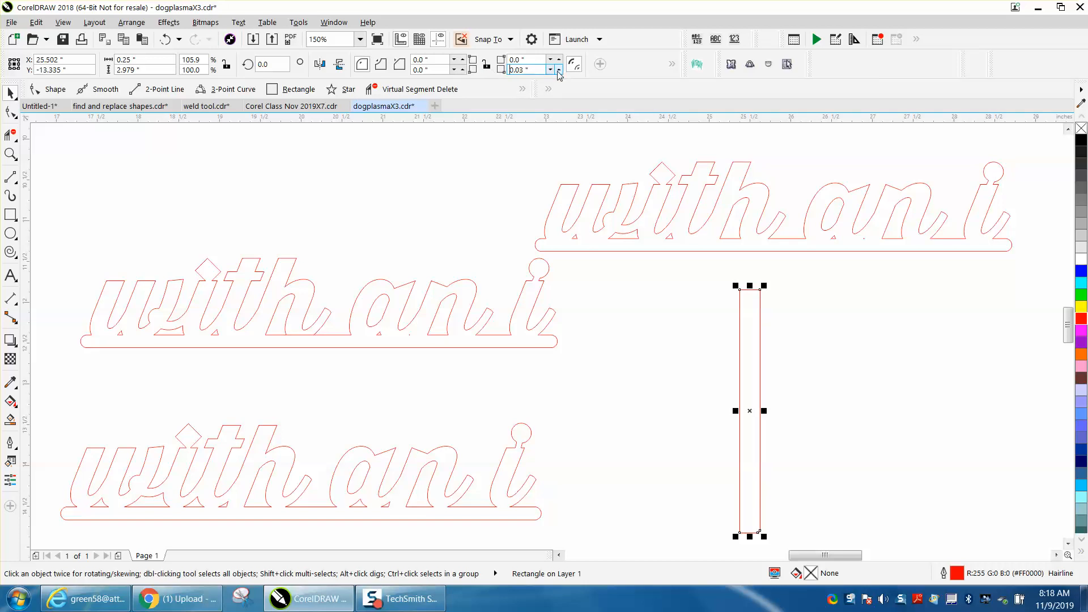
click(559, 69)
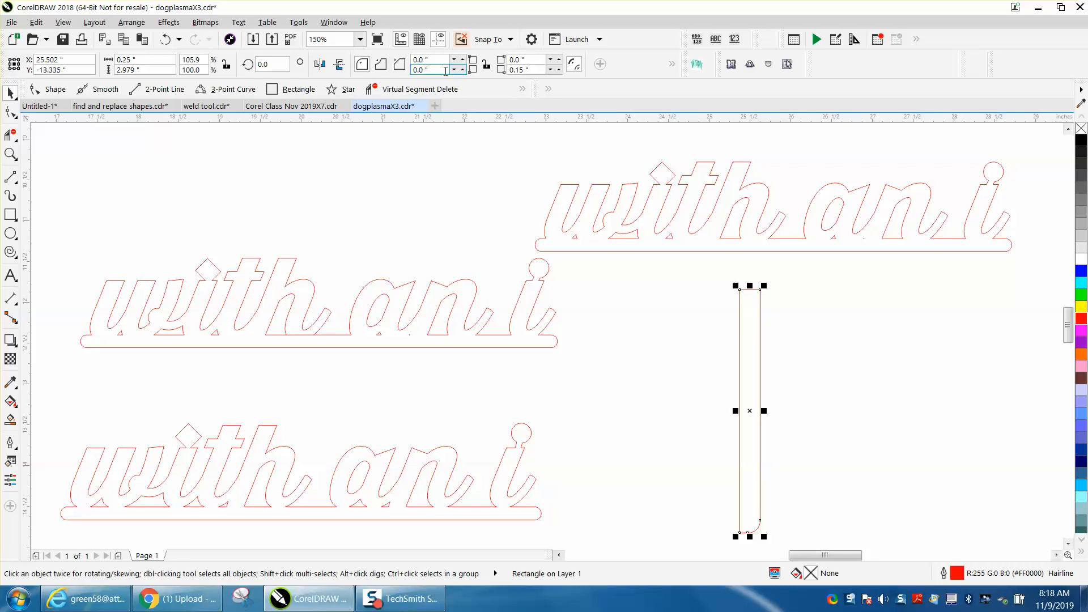
text(15)
key(Return)
click(422, 69)
key(BackSpace)
text(.15)
key(Return)
Move the rectangle up so its top overlaps the lettering's base bar, and stretch it downward to about 5.1 inches tall.
drag(753, 410, 773, 376)
scroll(589, 318, down, 3)
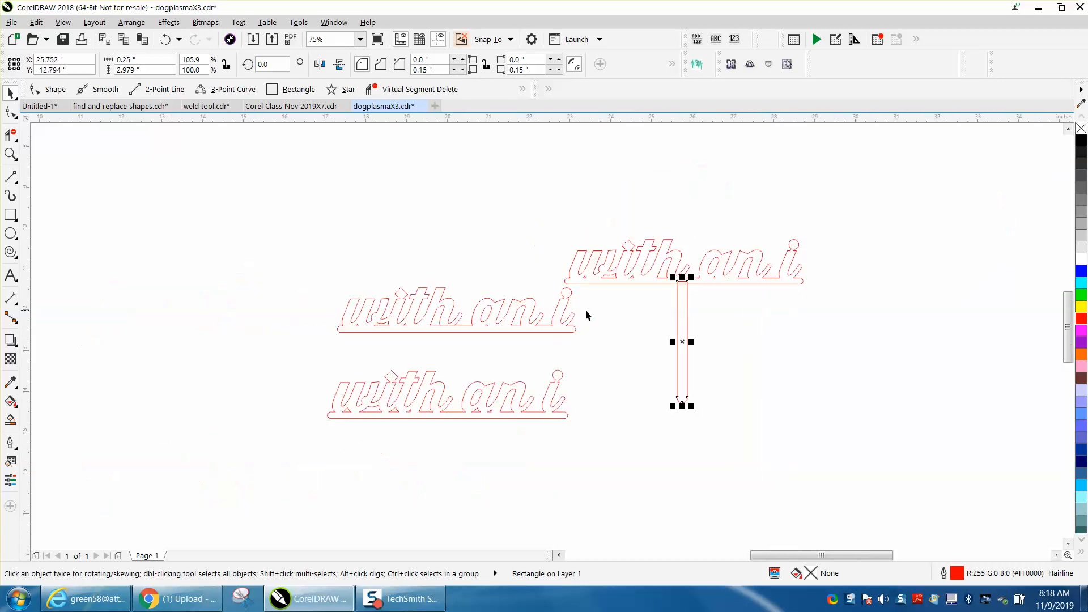
drag(683, 407, 696, 501)
Use Virtual Segment Delete to remove the overlapping segments where the rectangular stake meets the base bar, opening one into the other.
click(11, 154)
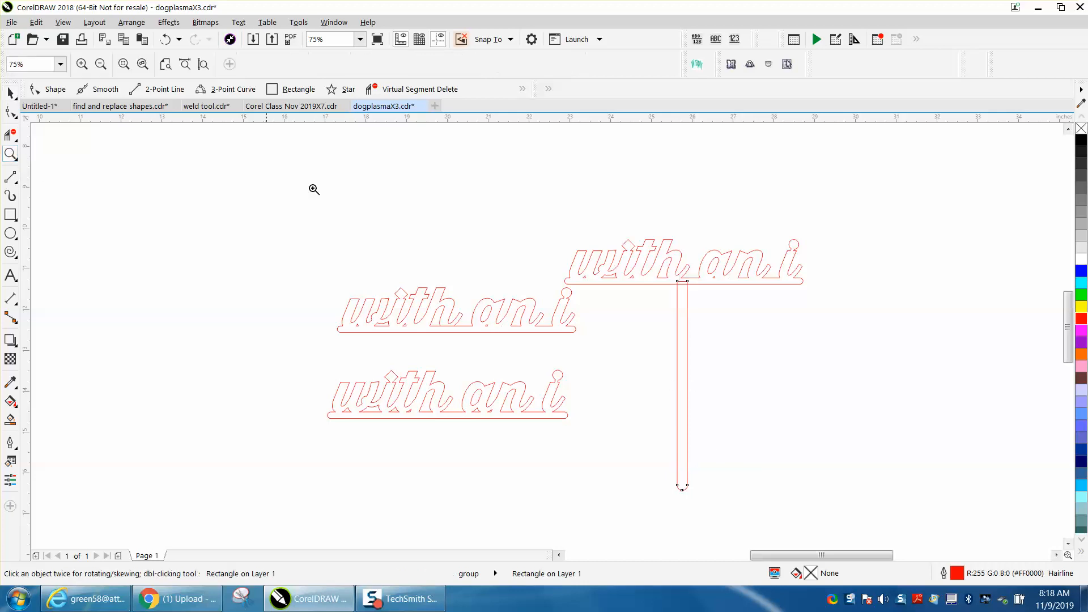
drag(552, 220, 859, 358)
click(10, 135)
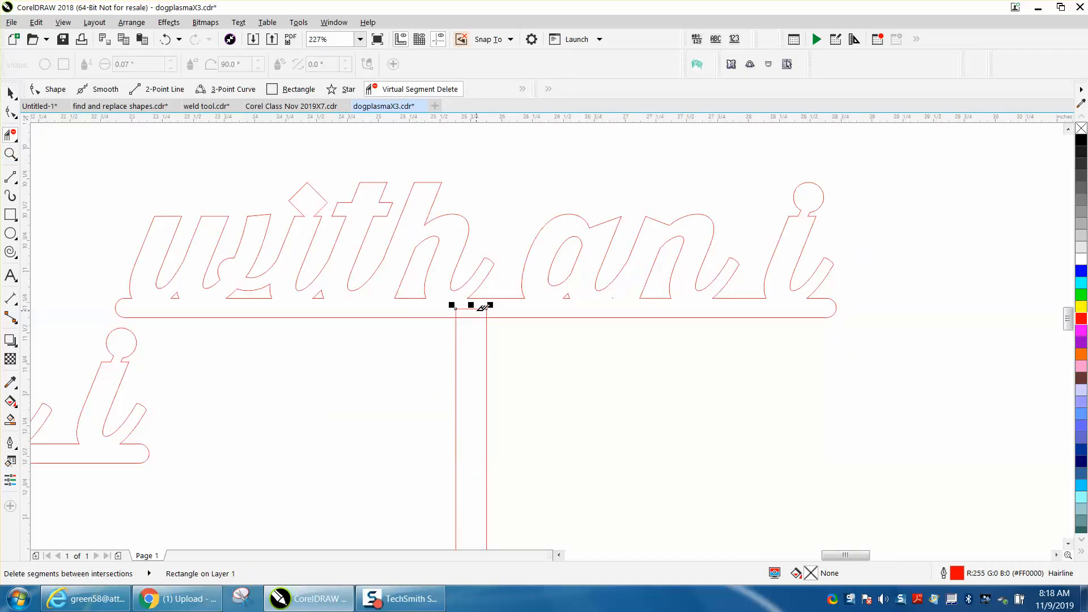
click(479, 309)
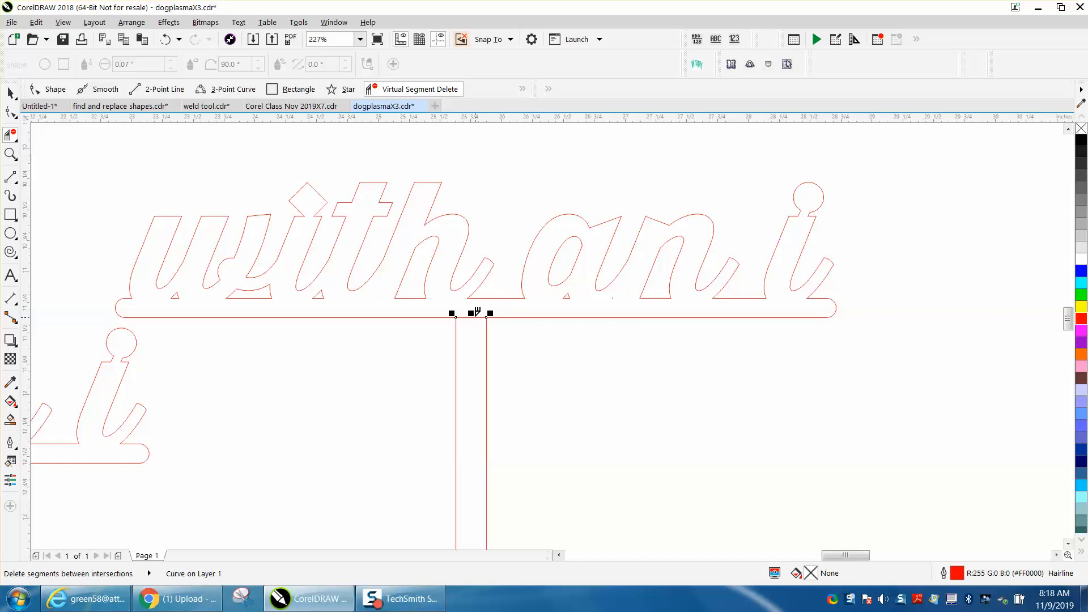
click(10, 93)
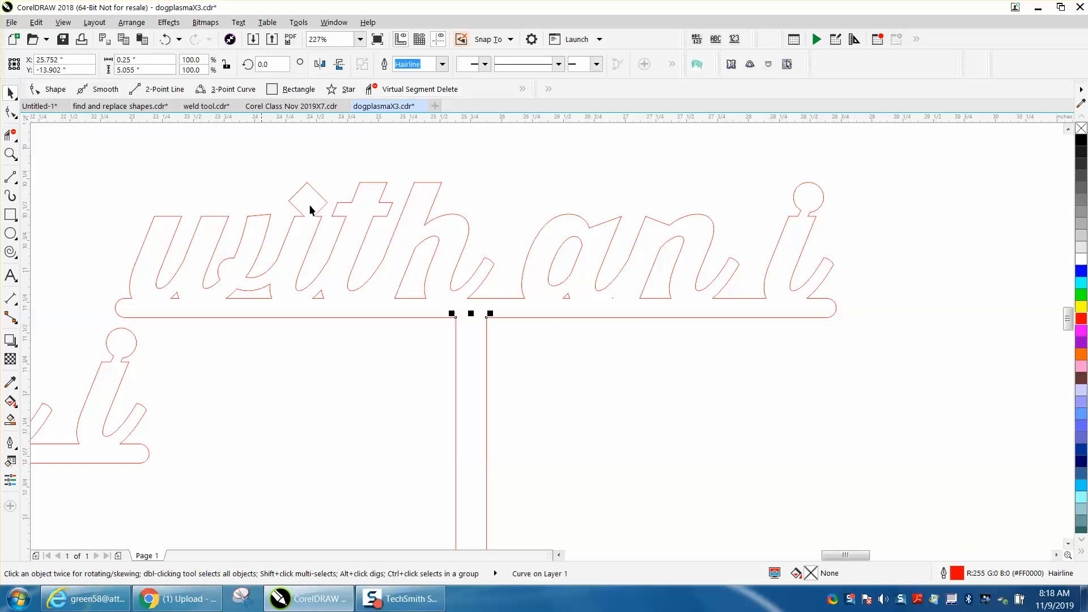
Smart Fill the lettering with its stake as one black shape without an outline, and move it right to about X 31.881, Y -12.596 inches.
scroll(310, 210, down, 3)
click(10, 419)
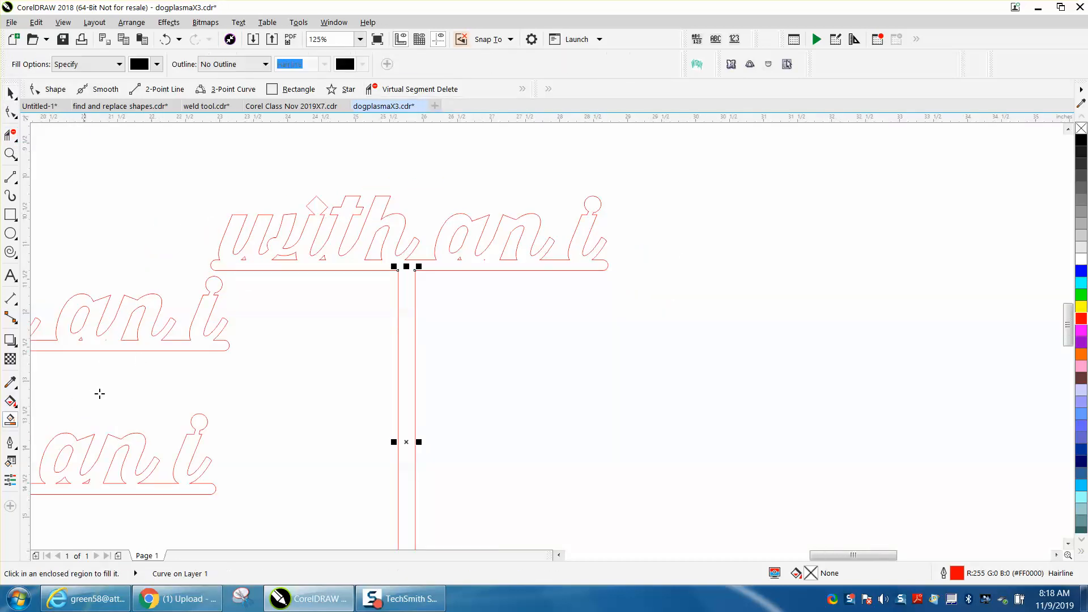
click(407, 266)
click(10, 92)
drag(415, 267, 828, 215)
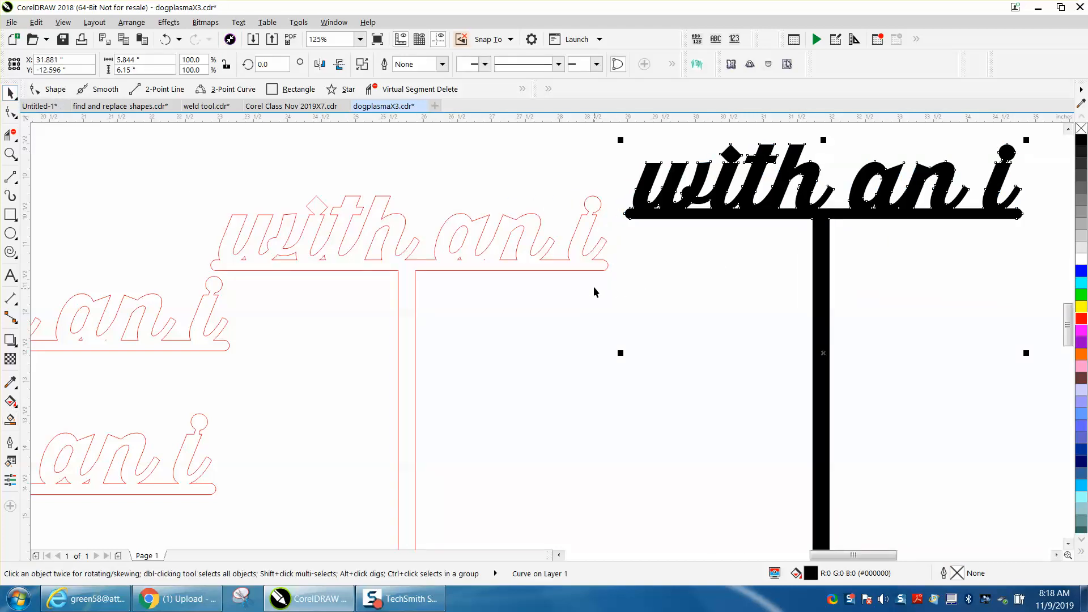
Examine the black filled lettering up close, including both i dots and the stake's junction with the base bar.
click(10, 153)
drag(595, 135, 986, 276)
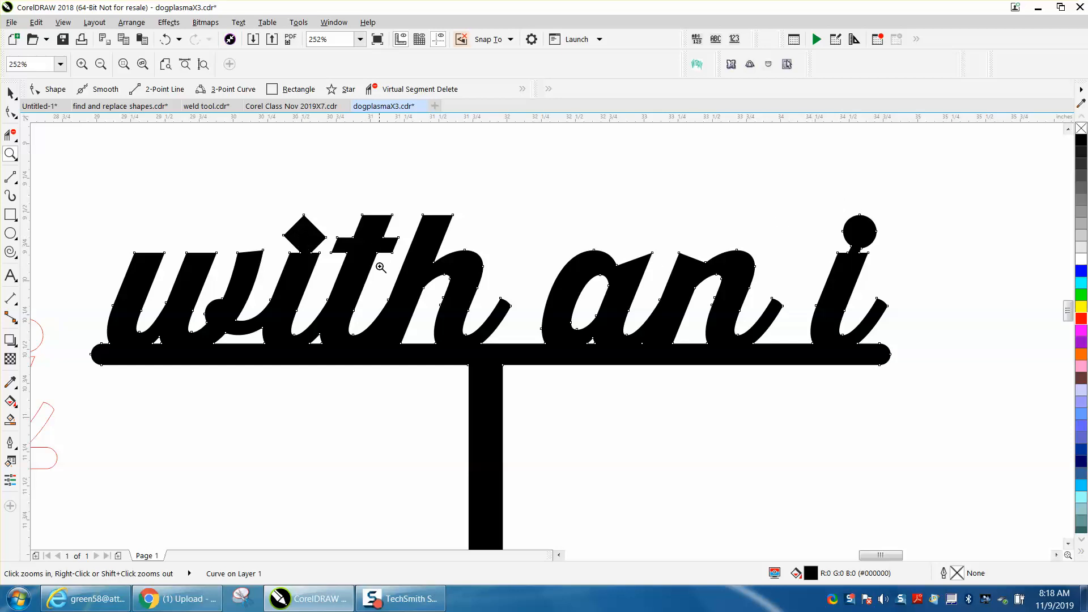
right_click(357, 228)
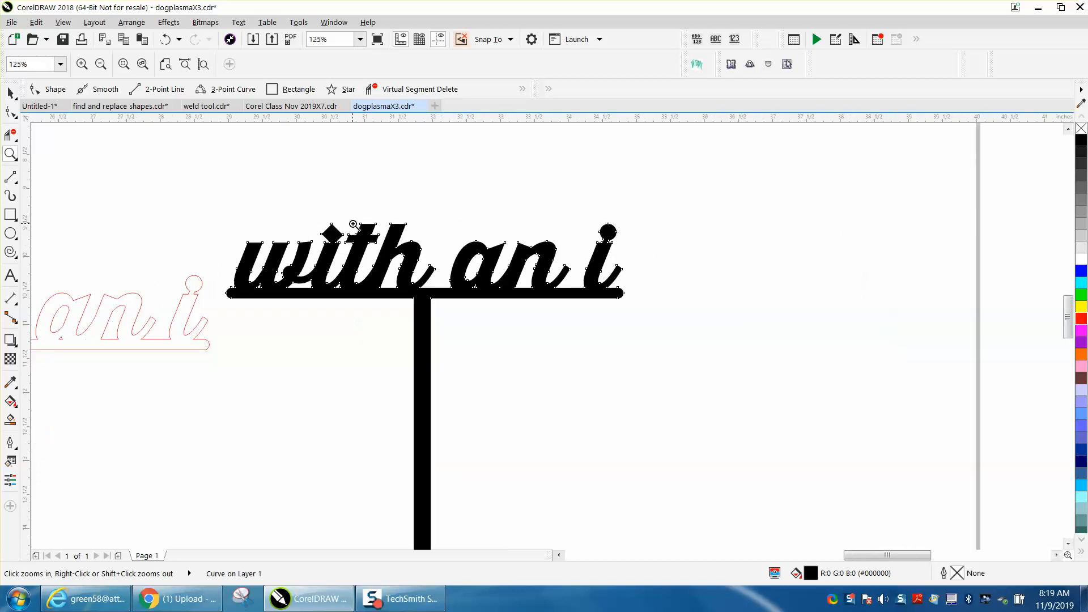